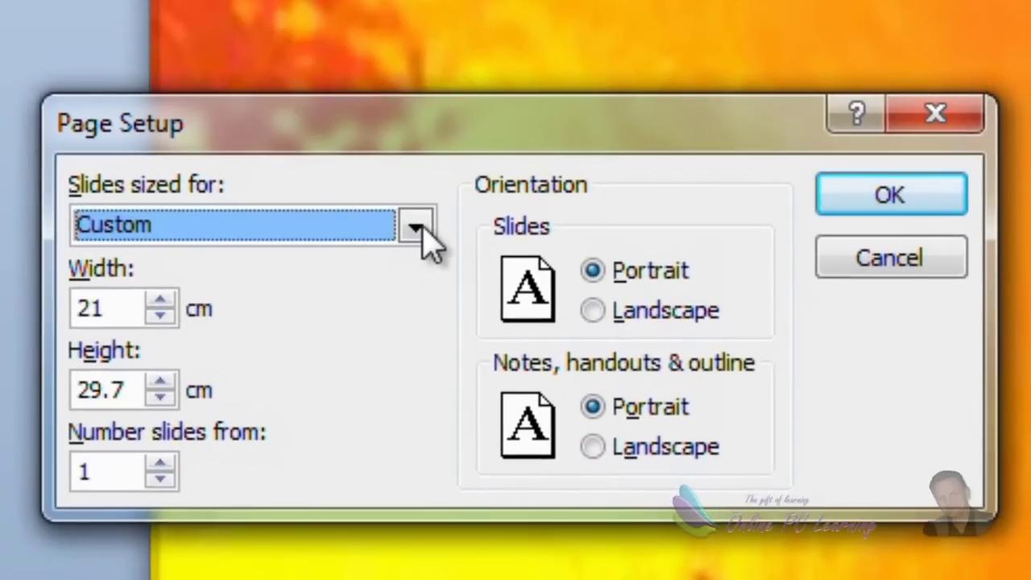
- Apply the custom 21 × 29.7 cm portrait slide size and delete slide 8's orange background picture
{"action": "left_click", "coordinate": [420, 225]}
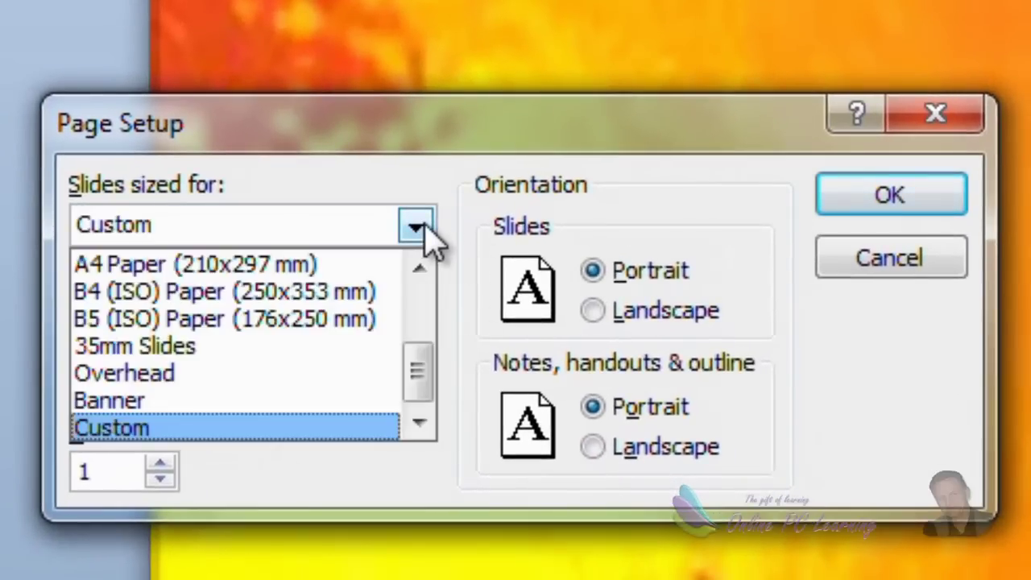
{"action": "left_click", "coordinate": [337, 435]}
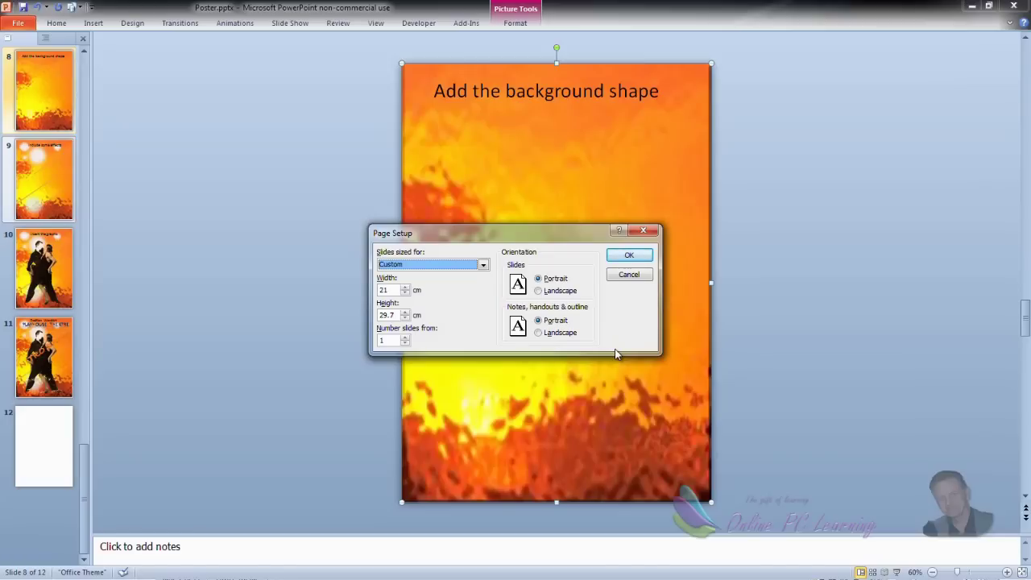
{"action": "left_click", "coordinate": [628, 257]}
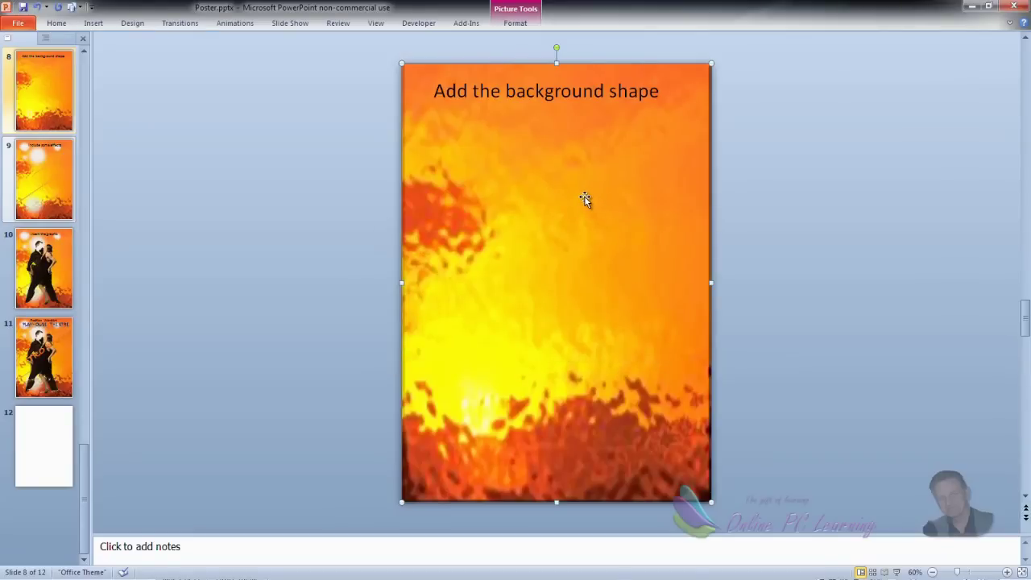
{"action": "key", "text": "Delete"}
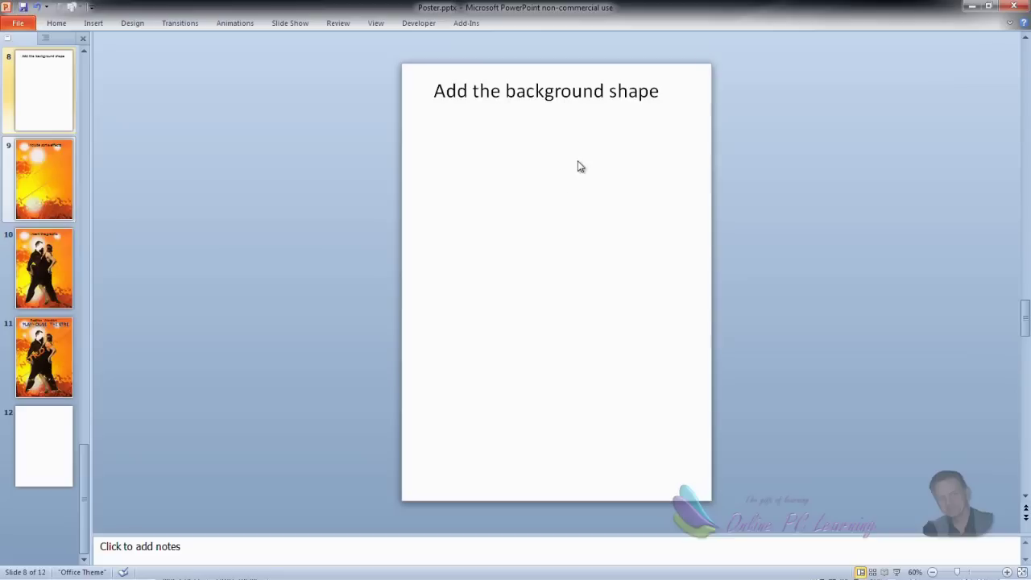
- Search Clip Art for 'sunset', replacing the old 'basketball' search term
{"action": "left_click", "coordinate": [94, 24]}
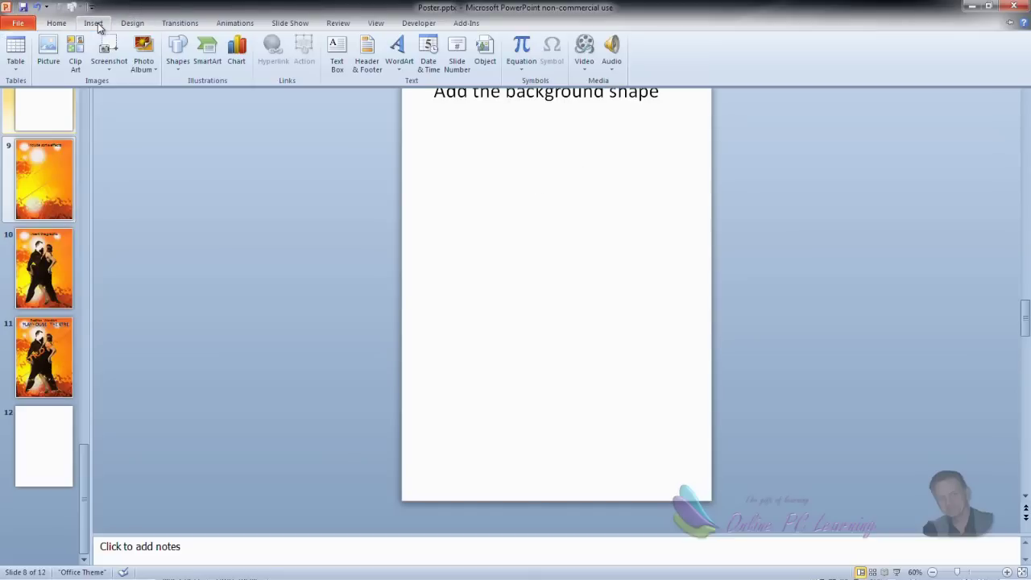
{"action": "left_click", "coordinate": [75, 53]}
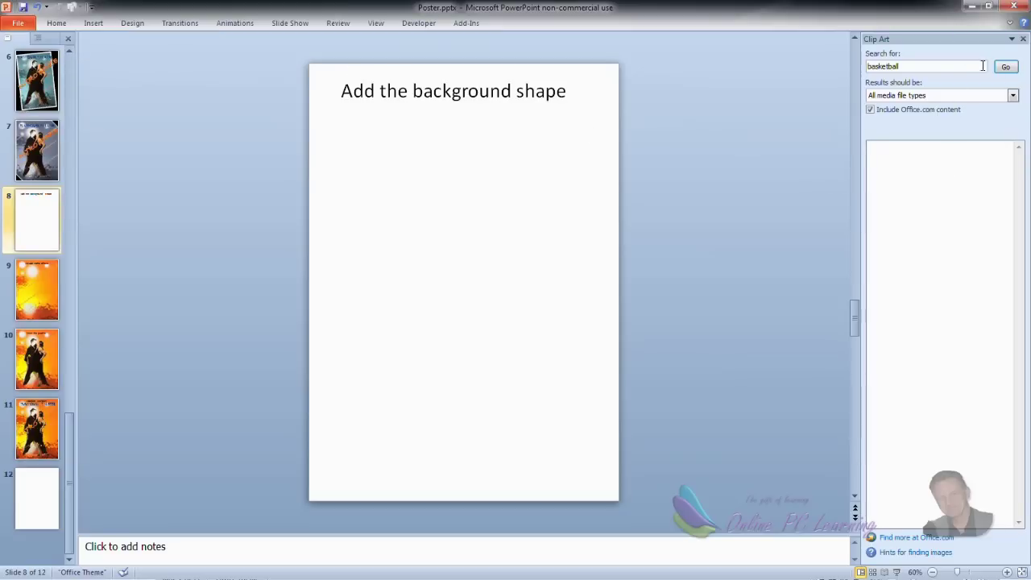
{"action": "left_click", "coordinate": [904, 68]}
{"action": "left_click_drag", "start_coordinate": [907, 71], "coordinate": [845, 71]}
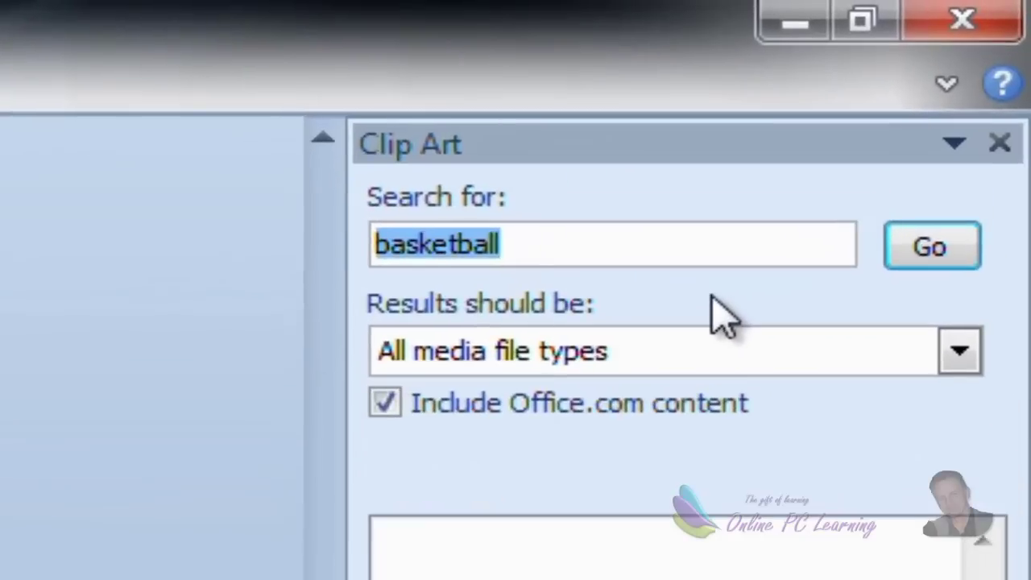
{"action": "type", "text": "su"}
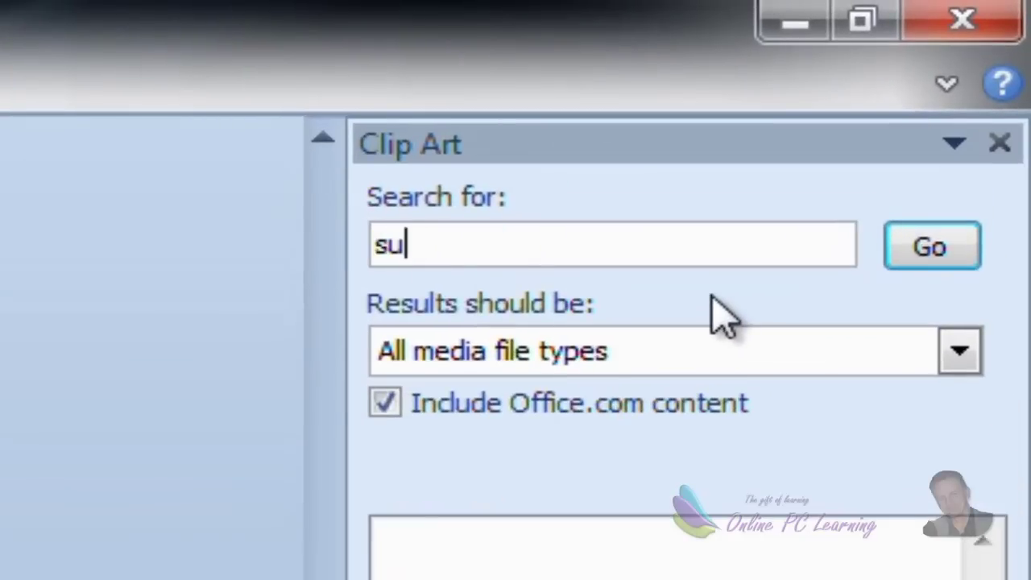
{"action": "type", "text": "nset"}
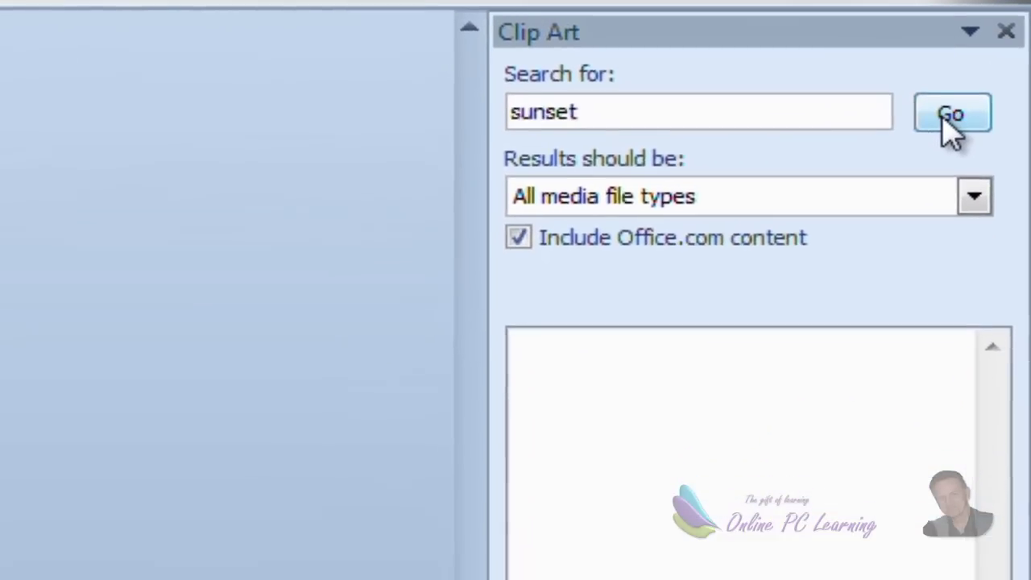
{"action": "left_click", "coordinate": [949, 119]}
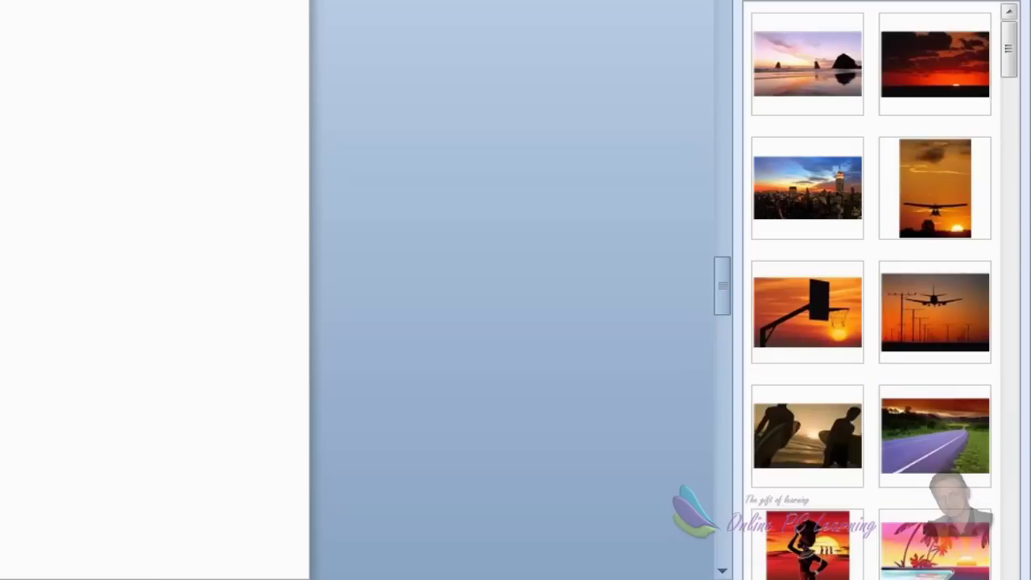
- Browse the sunset results and insert the desert sunset clip onto slide 8
{"action": "scroll", "coordinate": [870, 290], "scroll_direction": "down", "scroll_amount": 3}
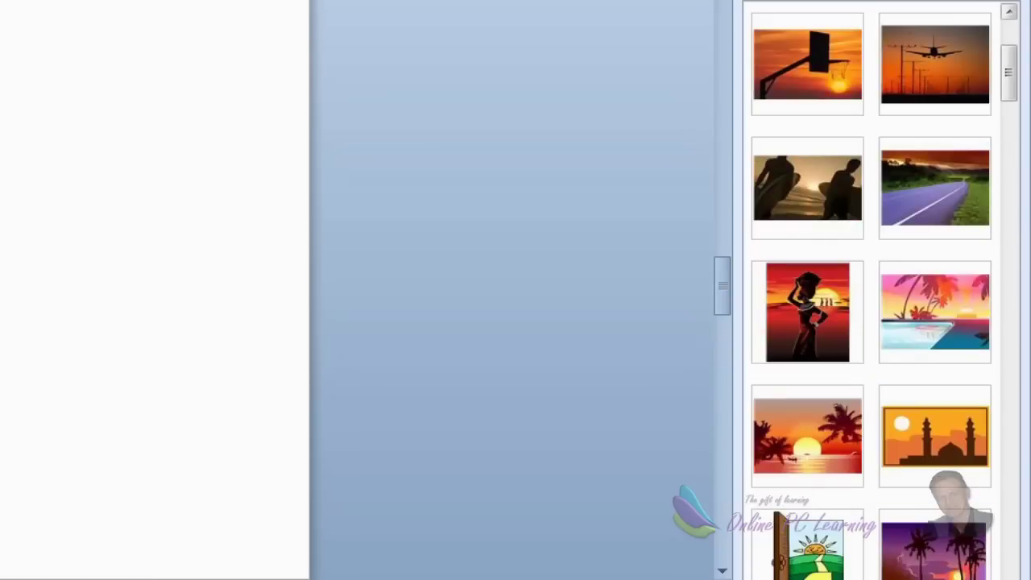
{"action": "scroll", "coordinate": [870, 290], "scroll_direction": "down", "scroll_amount": 2}
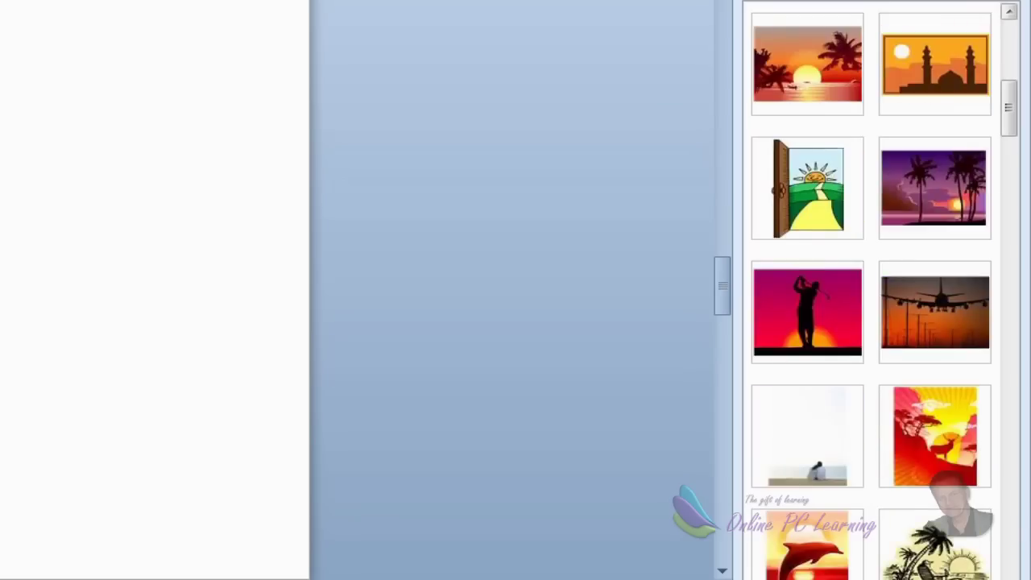
{"action": "scroll", "coordinate": [870, 290], "scroll_direction": "down", "scroll_amount": 1}
{"action": "scroll", "coordinate": [870, 290], "scroll_direction": "down", "scroll_amount": 5}
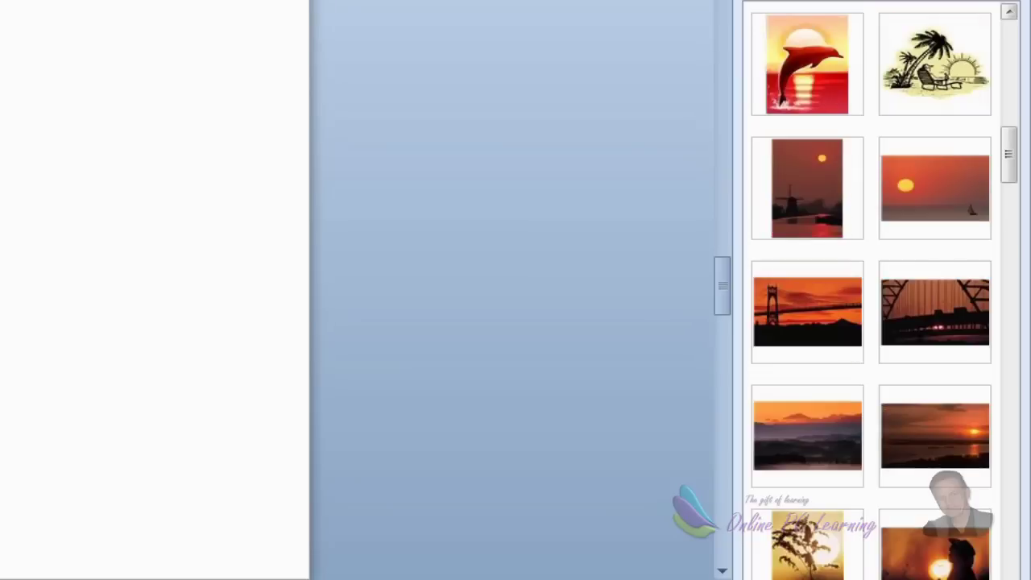
{"action": "scroll", "coordinate": [870, 290], "scroll_direction": "down", "scroll_amount": 5}
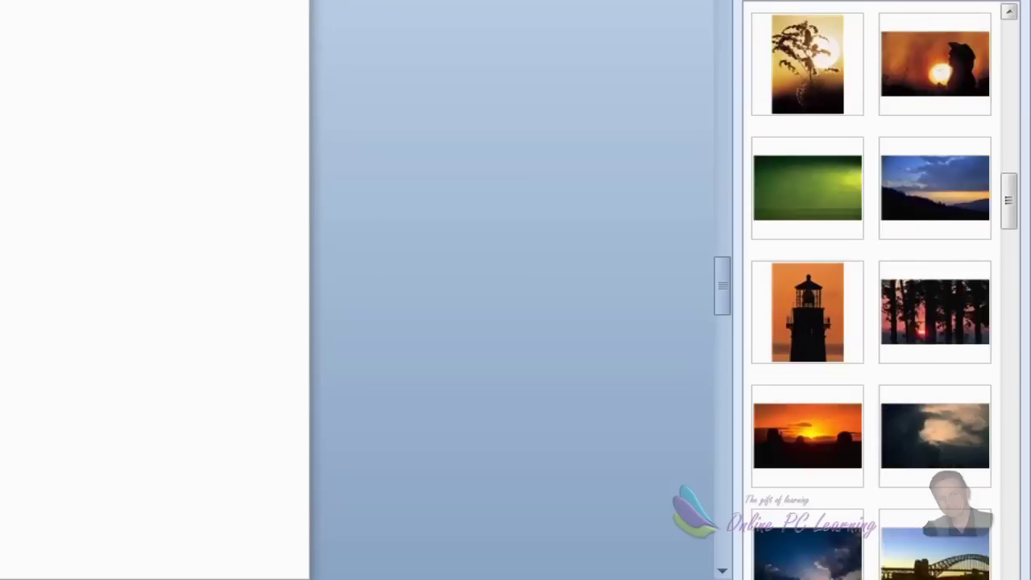
{"action": "scroll", "coordinate": [871, 290], "scroll_direction": "down", "scroll_amount": 5}
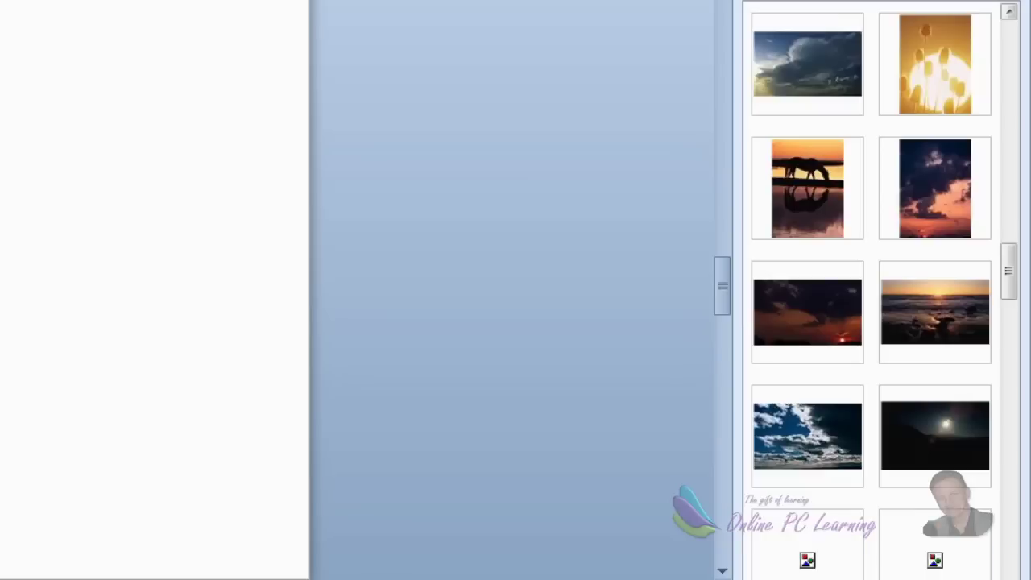
{"action": "mouse_move", "coordinate": [818, 189]}
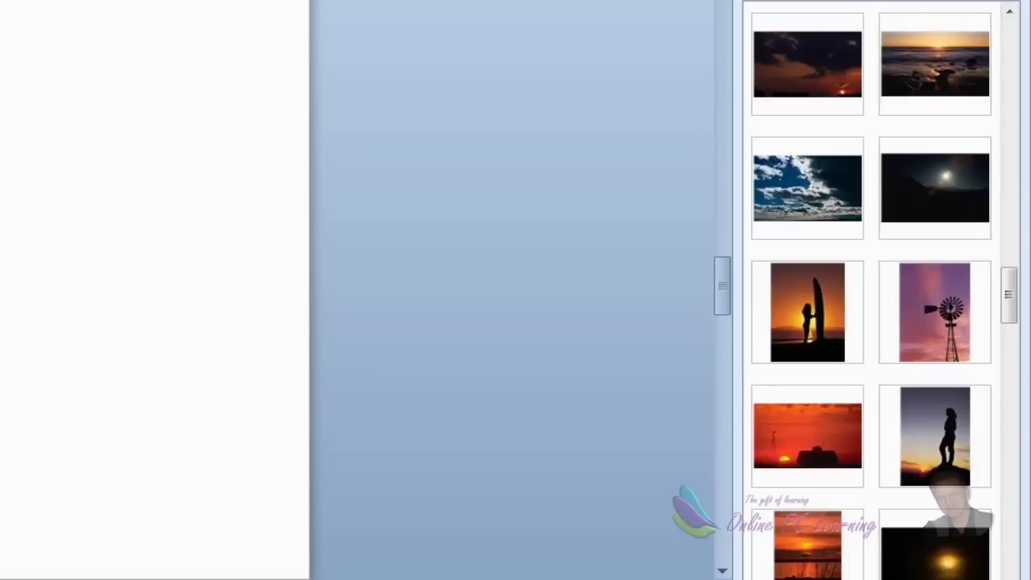
{"action": "scroll", "coordinate": [870, 290], "scroll_direction": "down", "scroll_amount": 5}
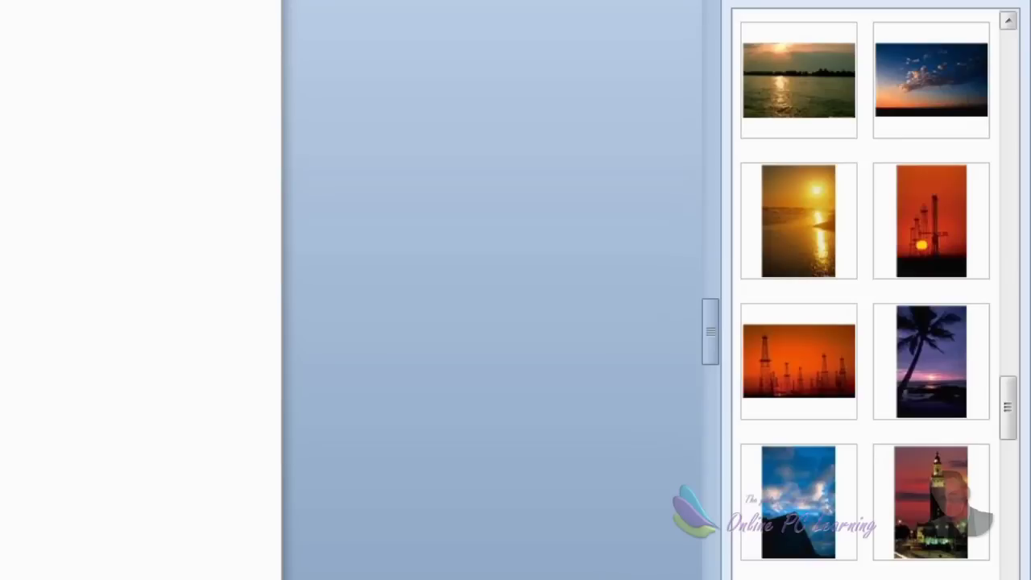
{"action": "scroll", "coordinate": [782, 408], "scroll_direction": "down", "scroll_amount": 5}
{"action": "mouse_move", "coordinate": [792, 483]}
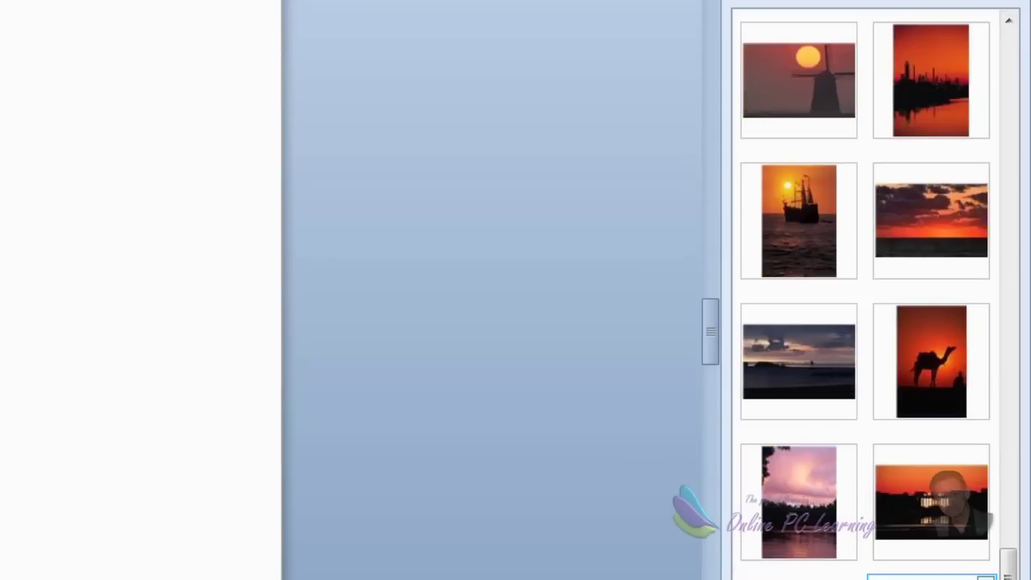
{"action": "scroll", "coordinate": [865, 298], "scroll_direction": "down", "scroll_amount": 10}
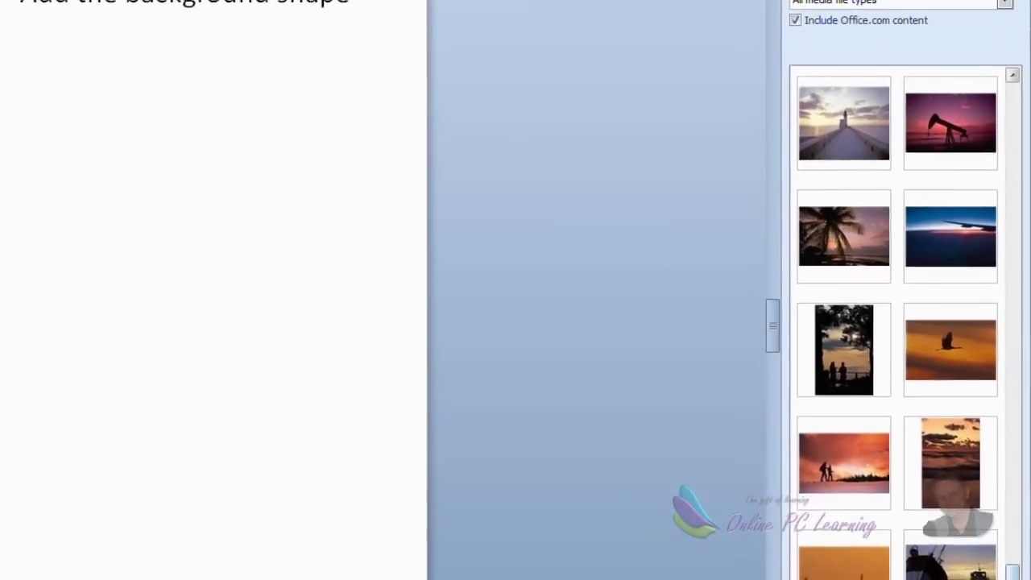
{"action": "scroll", "coordinate": [851, 346], "scroll_direction": "down", "scroll_amount": 5}
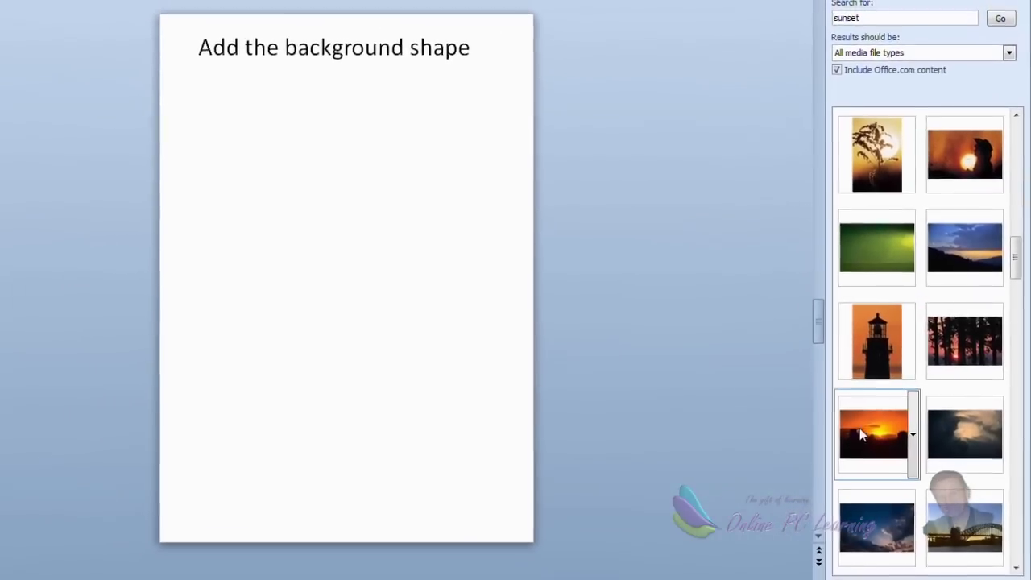
{"action": "left_click", "coordinate": [877, 430]}
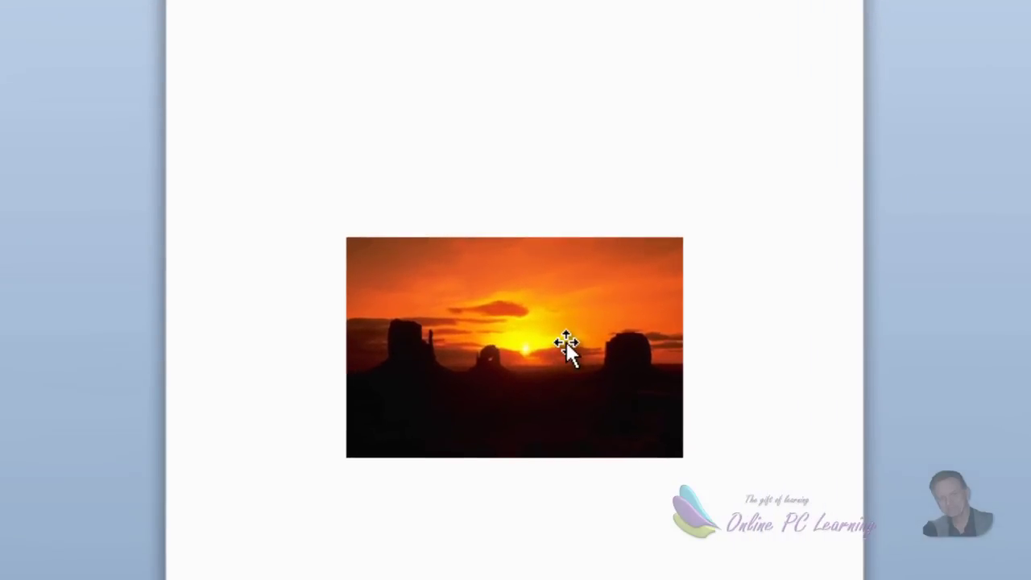
- Drag the sunset picture's handles outward until it spans the slide width at about 21.02 × 19.2 cm
{"action": "left_click", "coordinate": [370, 292]}
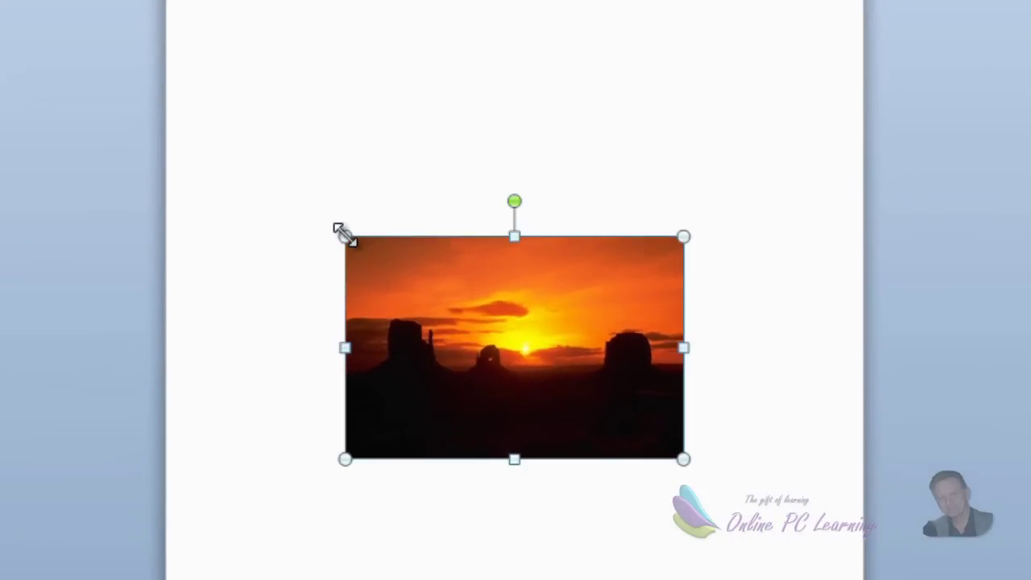
{"action": "left_click_drag", "start_coordinate": [344, 233], "coordinate": [282, 122]}
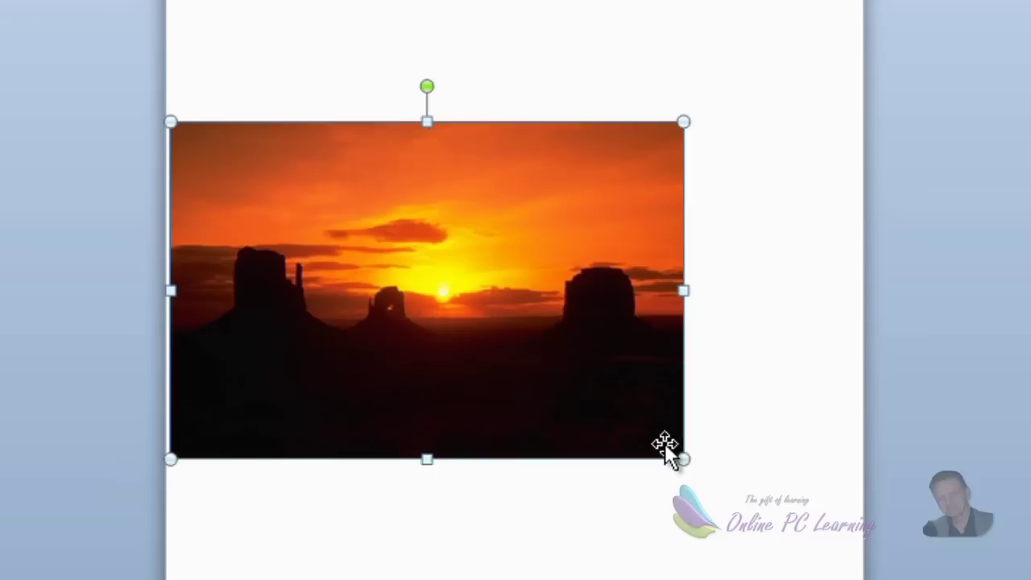
{"action": "left_click_drag", "start_coordinate": [684, 460], "coordinate": [793, 579]}
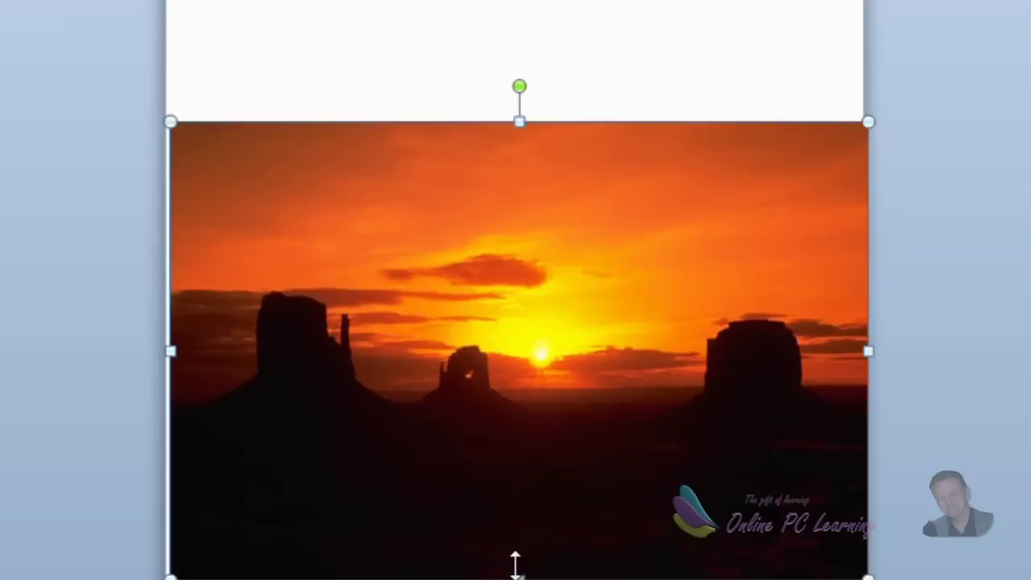
{"action": "left_click_drag", "start_coordinate": [521, 575], "coordinate": [520, 579]}
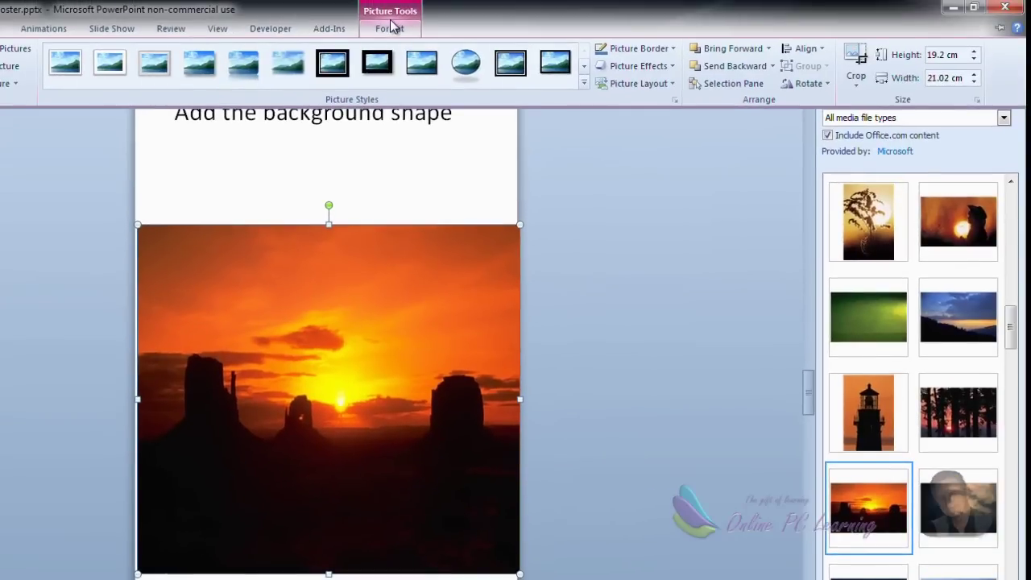
{"action": "left_click", "coordinate": [858, 65]}
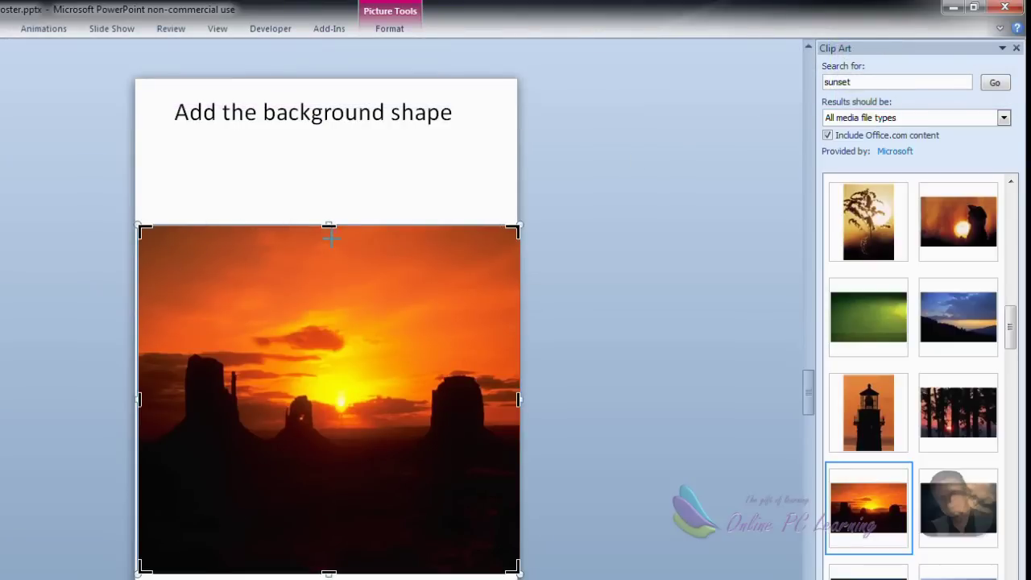
- Crop the sunset picture's top, left, bottom and right edges to a tall section around the sun
{"action": "left_click_drag", "start_coordinate": [330, 236], "coordinate": [330, 256]}
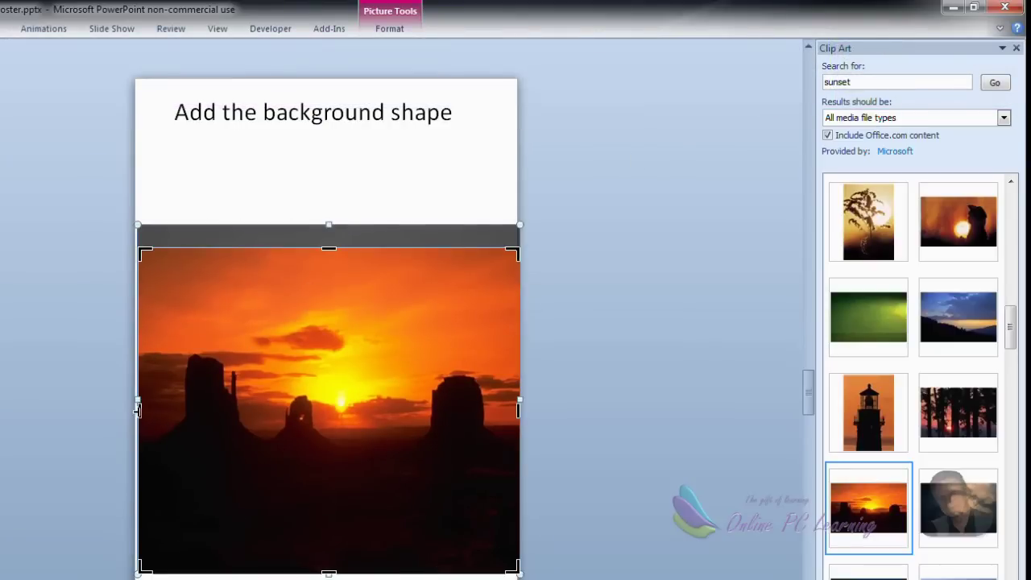
{"action": "left_click_drag", "start_coordinate": [141, 410], "coordinate": [319, 411]}
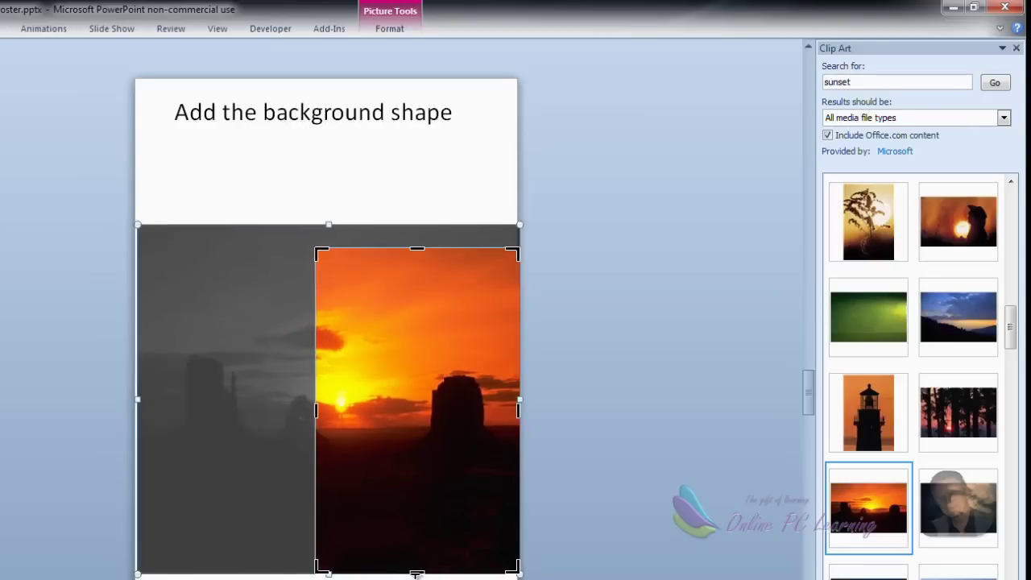
{"action": "left_click_drag", "start_coordinate": [416, 570], "coordinate": [396, 427]}
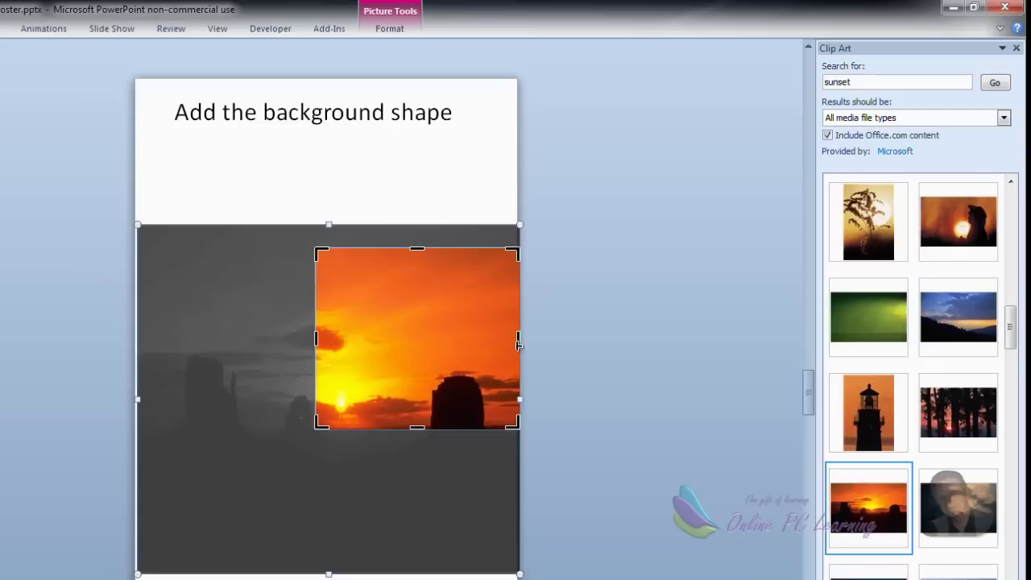
{"action": "left_click_drag", "start_coordinate": [518, 338], "coordinate": [430, 338]}
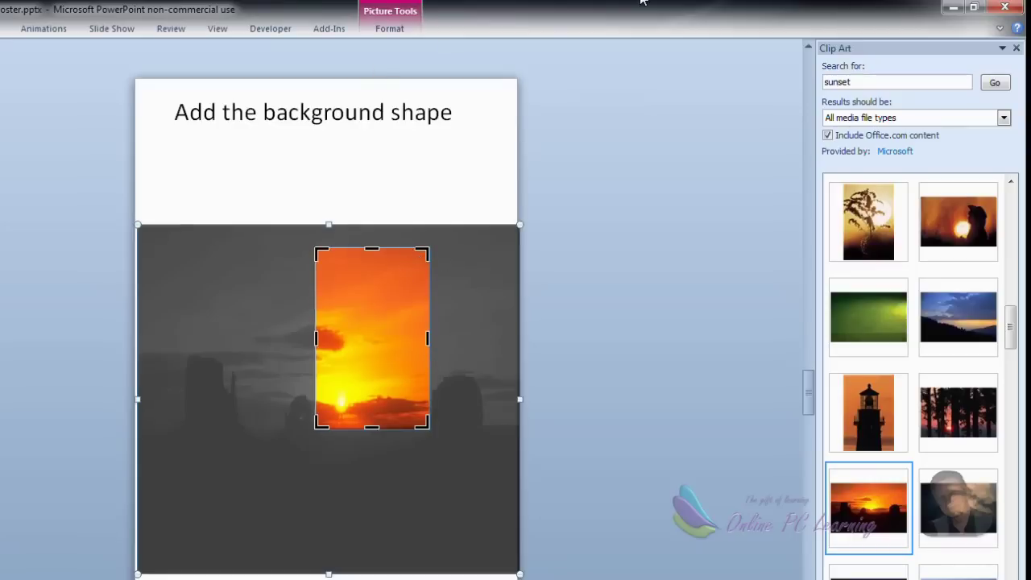
{"action": "left_click", "coordinate": [999, 29]}
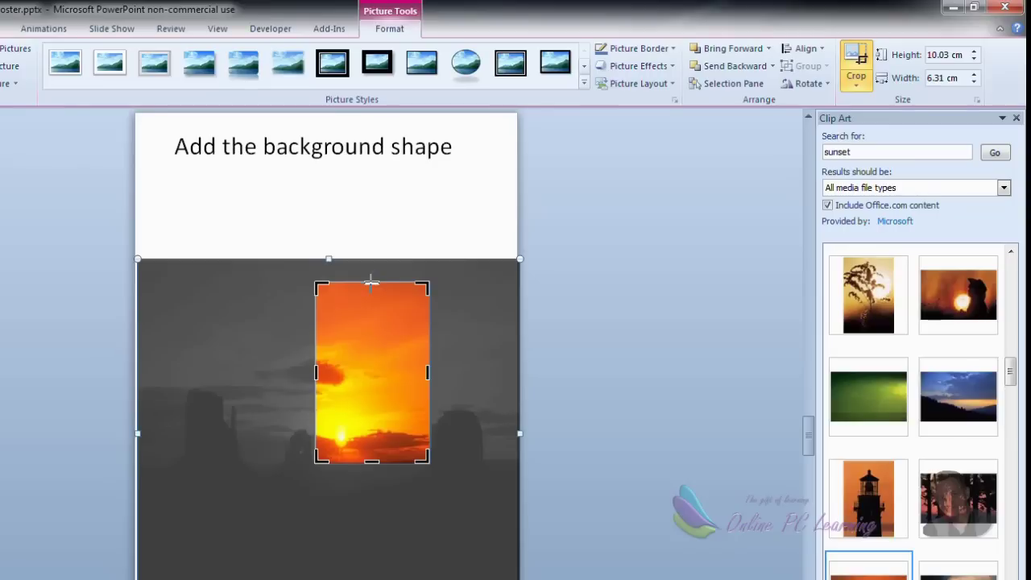
{"action": "left_click_drag", "start_coordinate": [371, 282], "coordinate": [369, 312]}
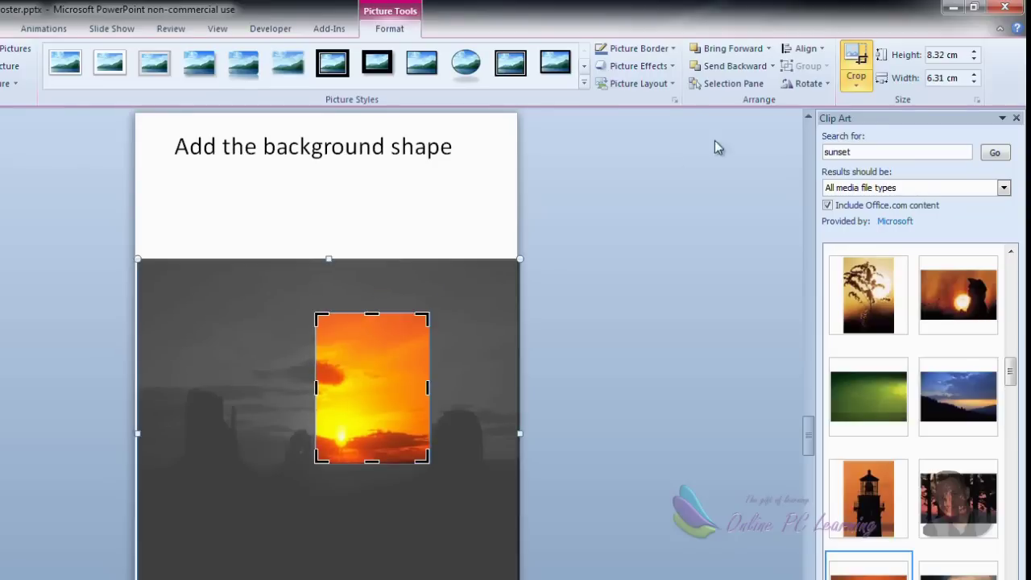
{"action": "left_click", "coordinate": [857, 64]}
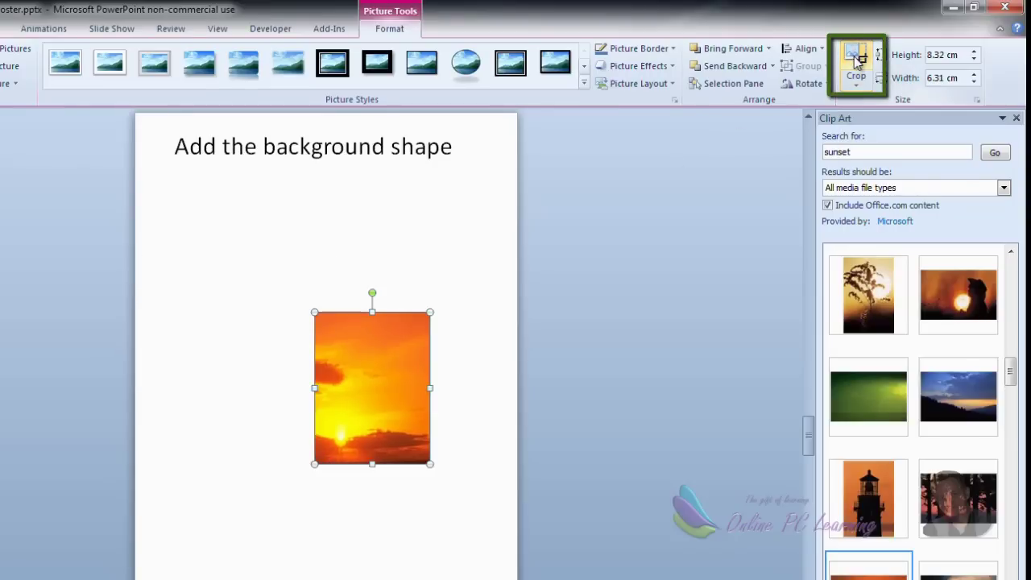
- Move the cropped picture to the top-left corner and enlarge it to cover the whole slide
{"action": "left_click_drag", "start_coordinate": [334, 336], "coordinate": [154, 168]}
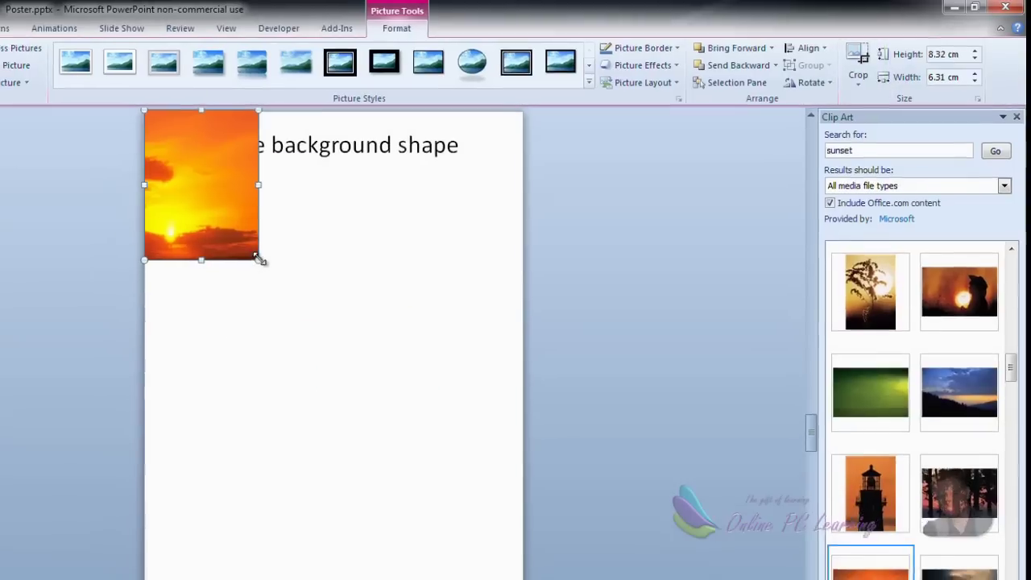
{"action": "left_click_drag", "start_coordinate": [250, 264], "coordinate": [386, 579]}
{"action": "left_click_drag", "start_coordinate": [455, 556], "coordinate": [456, 556]}
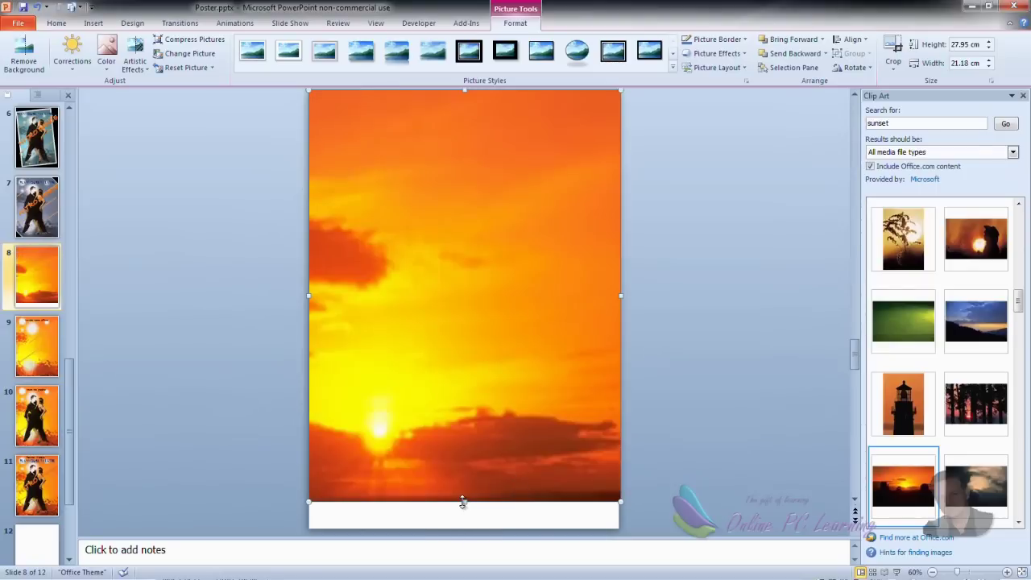
{"action": "left_click_drag", "start_coordinate": [463, 501], "coordinate": [464, 529]}
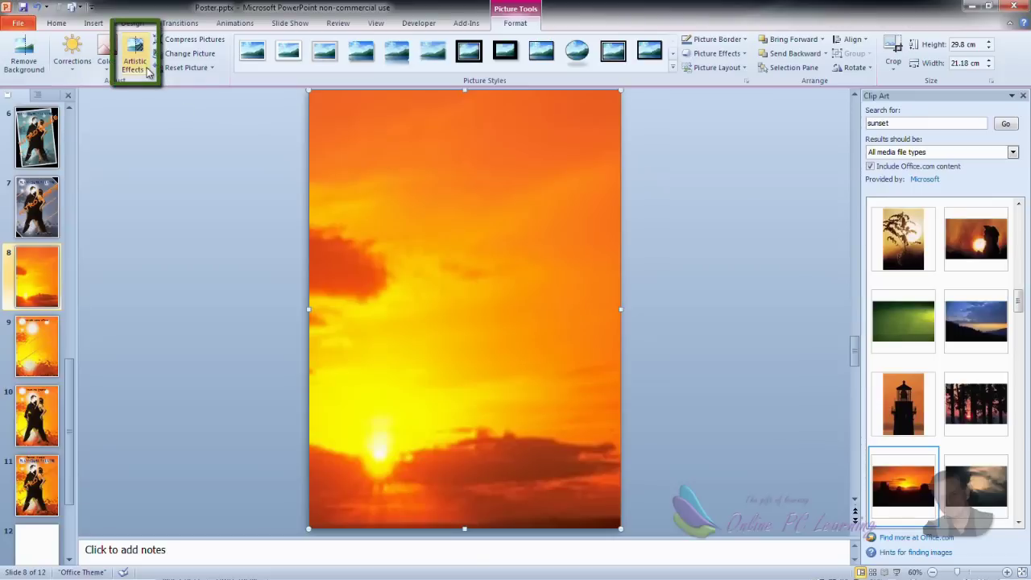
- Give the picture the Glass artistic effect and a thick black frame picture style
{"action": "left_click", "coordinate": [135, 60]}
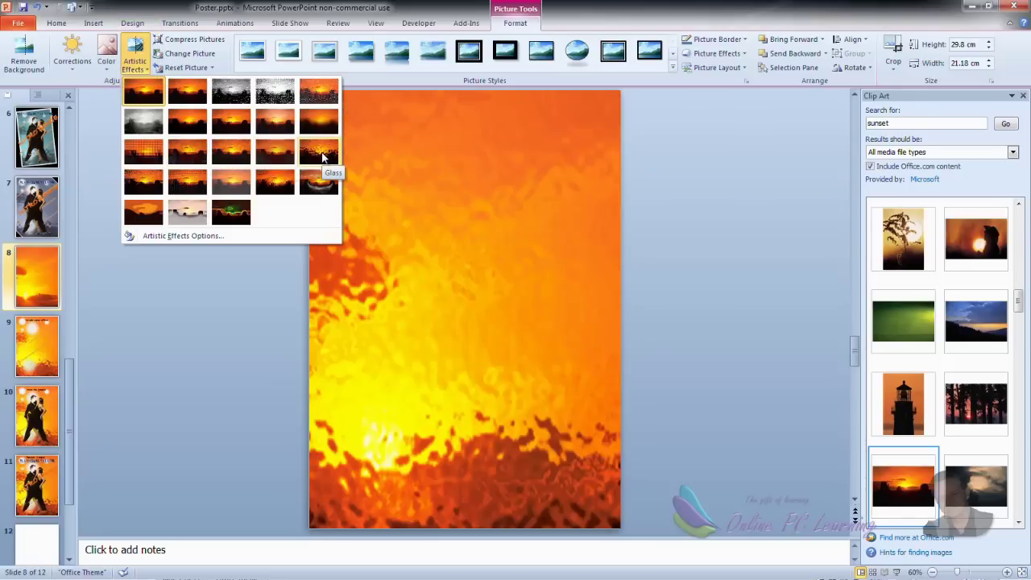
{"action": "left_click", "coordinate": [323, 157]}
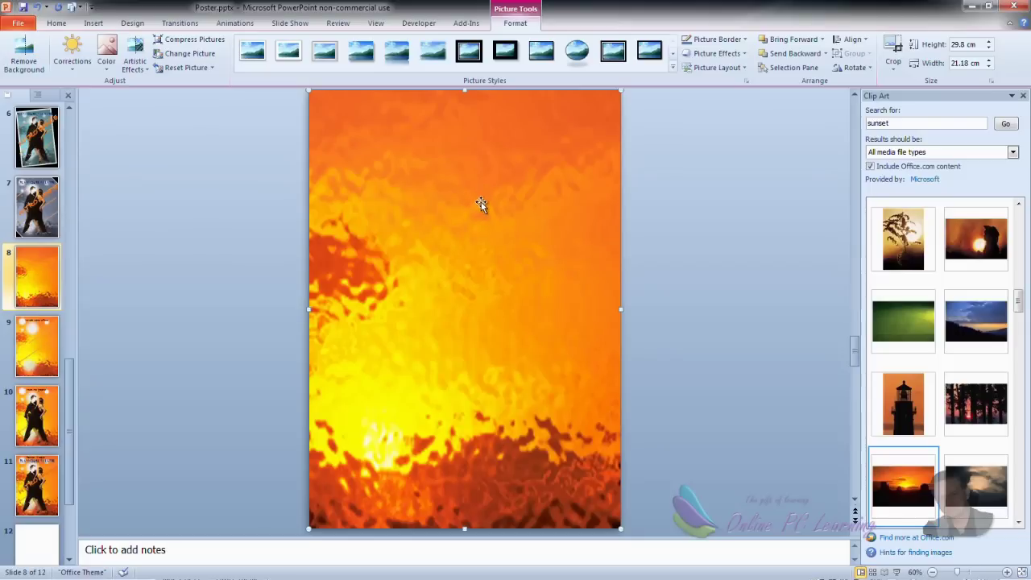
{"action": "left_click", "coordinate": [476, 52]}
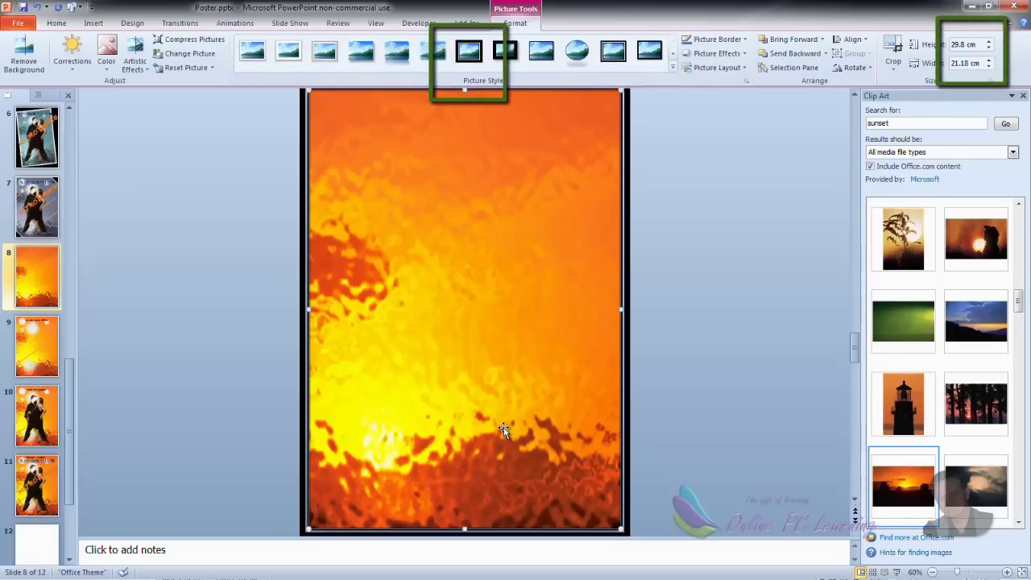
- Set the picture's width to exactly 21 cm
{"action": "left_click", "coordinate": [988, 49]}
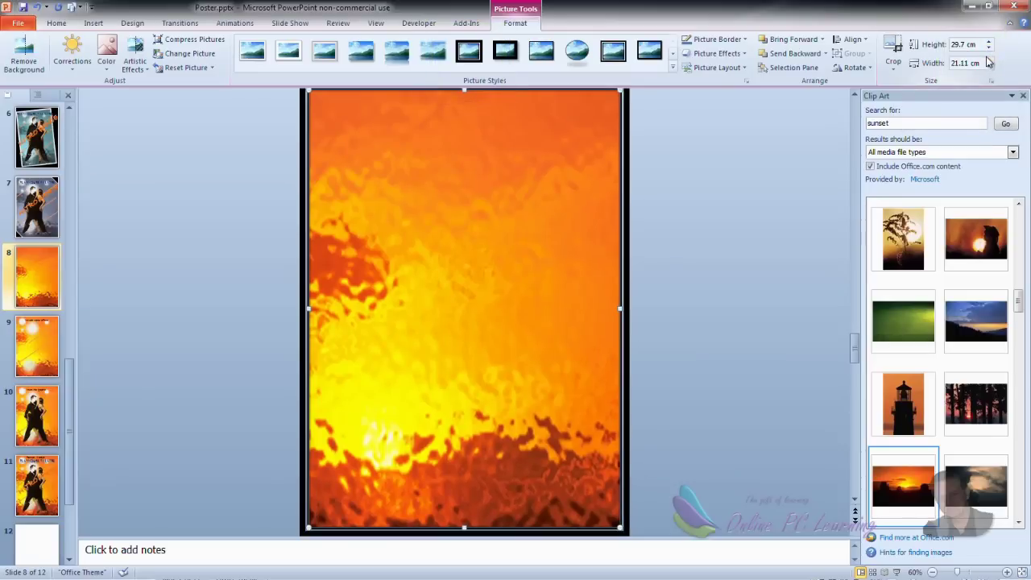
{"action": "left_click", "coordinate": [990, 66]}
{"action": "left_click", "coordinate": [989, 66]}
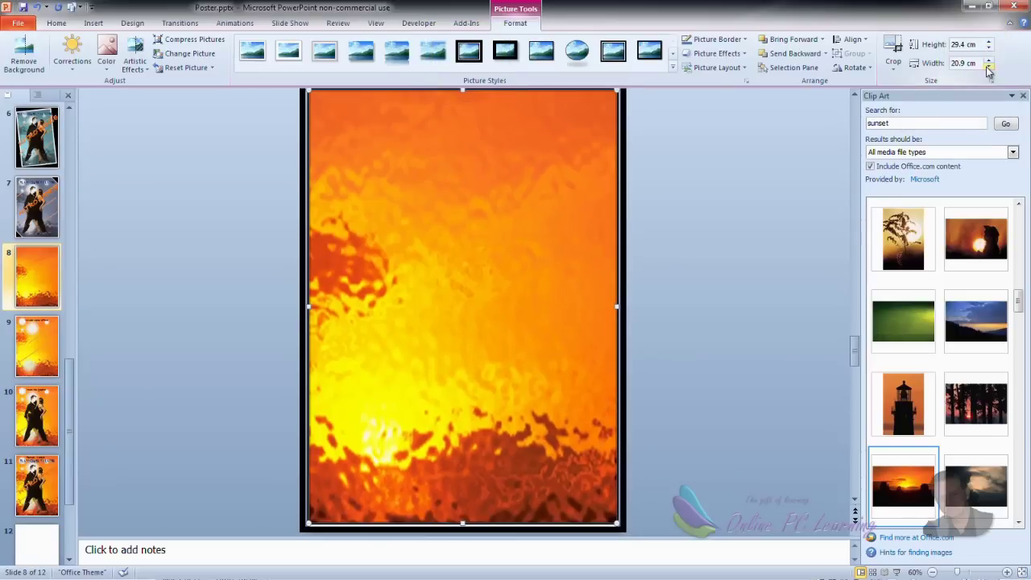
{"action": "left_click", "coordinate": [990, 60]}
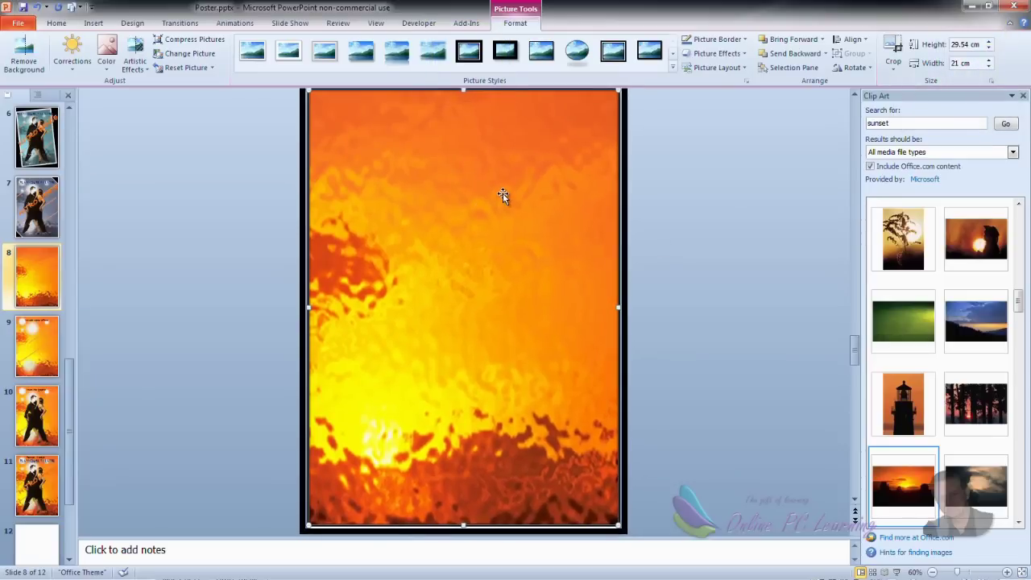